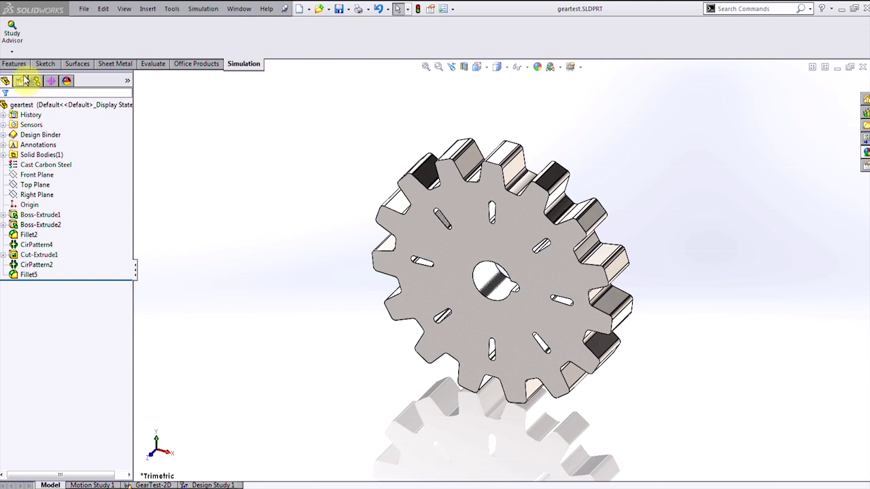
# Begin a new 2D-simplification study on the Front Plane, then cancel it.
pyautogui.click(11, 51)
pyautogui.click(24, 68)
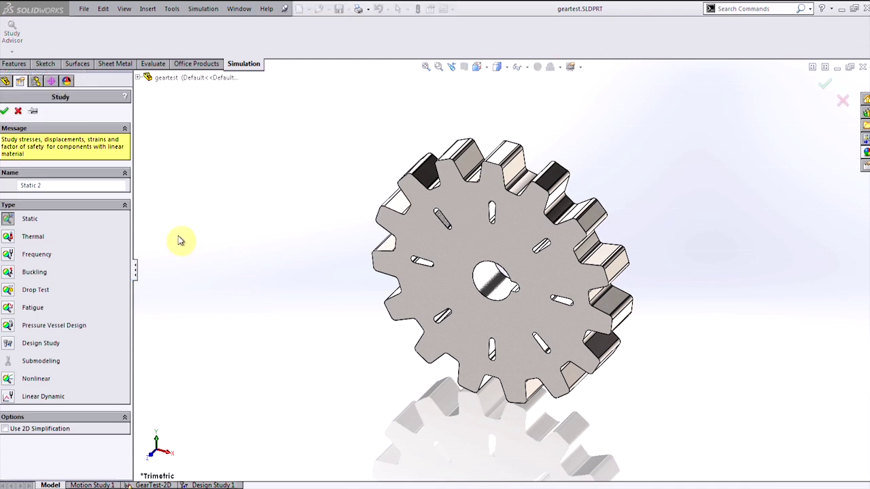
pyautogui.click(36, 431)
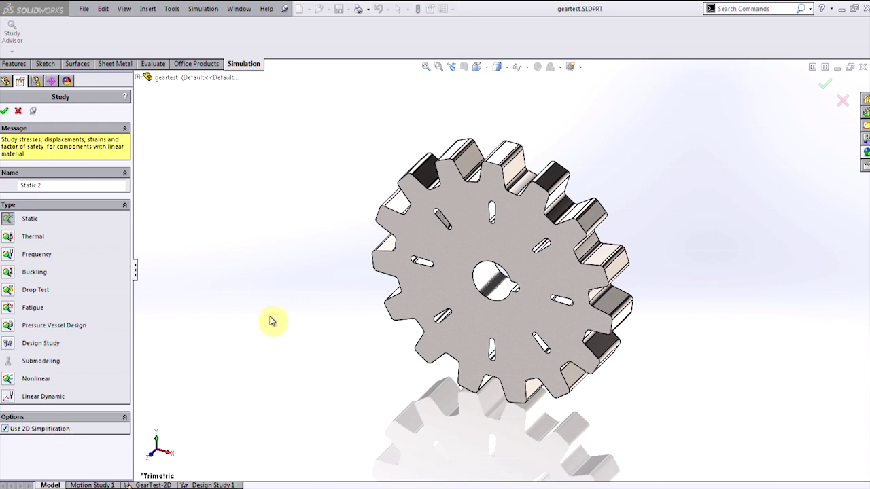
pyautogui.click(4, 110)
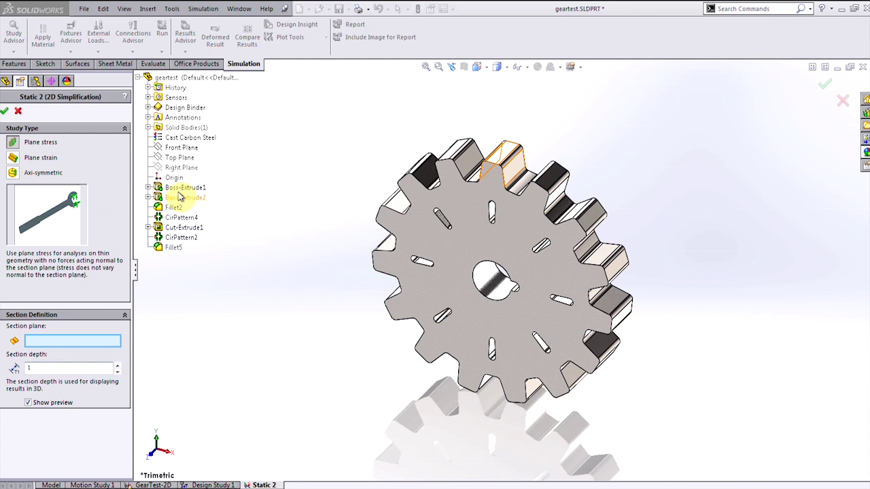
pyautogui.click(181, 148)
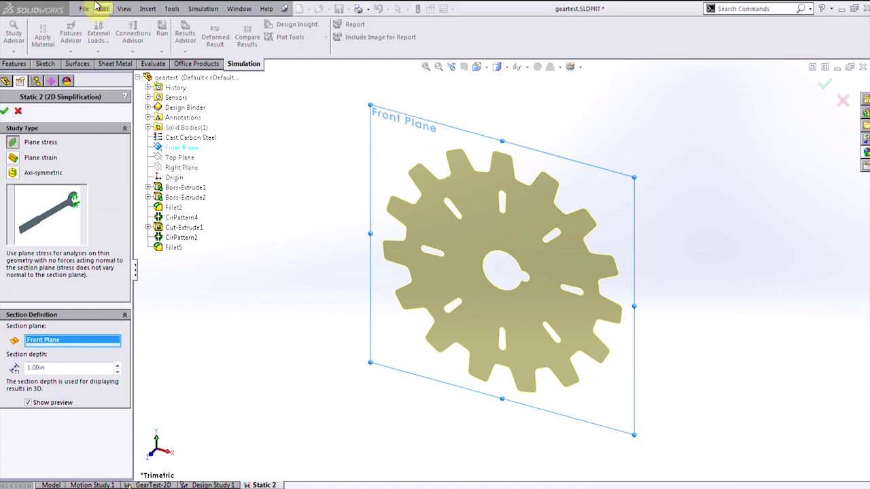
pyautogui.click(18, 111)
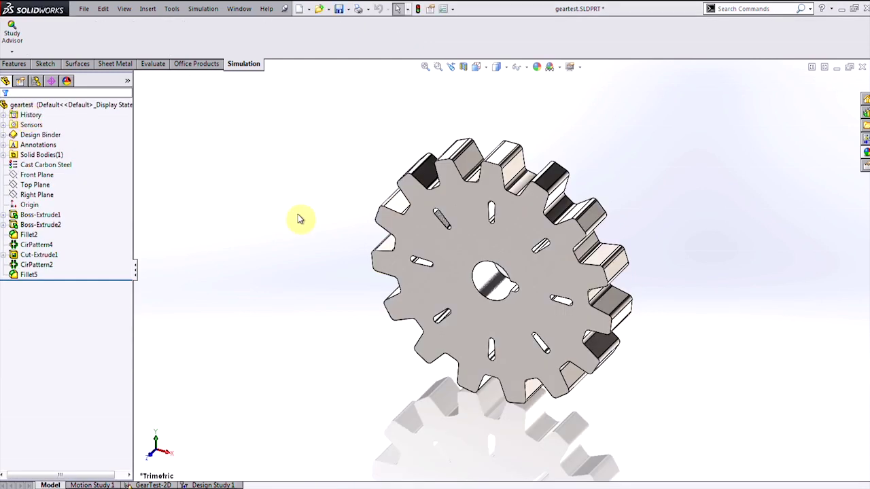
# View GearTest-2D from the front, check the 2000 lbf Force-3 and Cast Carbon Steel, and run it.
pyautogui.click(153, 485)
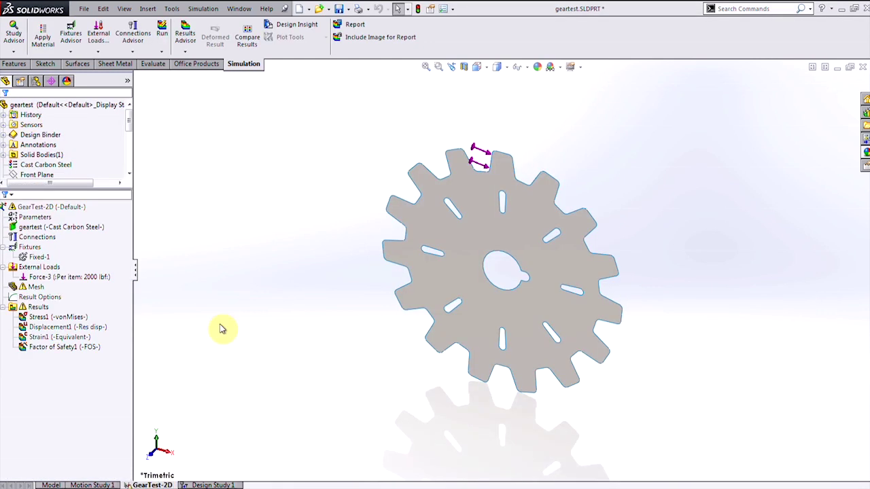
pyautogui.click(476, 67)
pyautogui.click(492, 97)
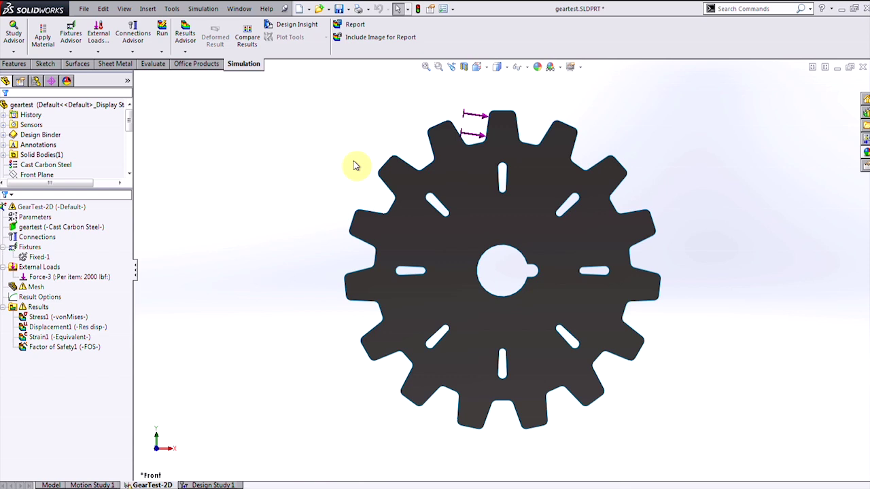
pyautogui.click(97, 279)
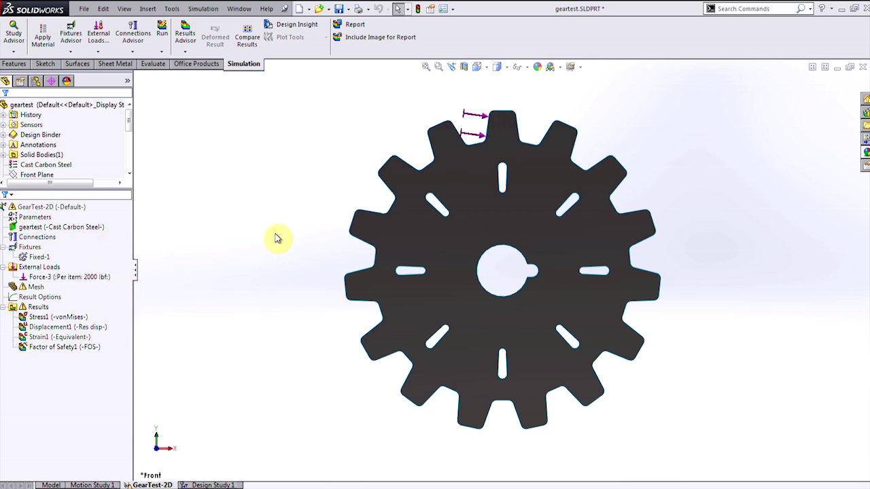
pyautogui.click(66, 228)
pyautogui.click(182, 235)
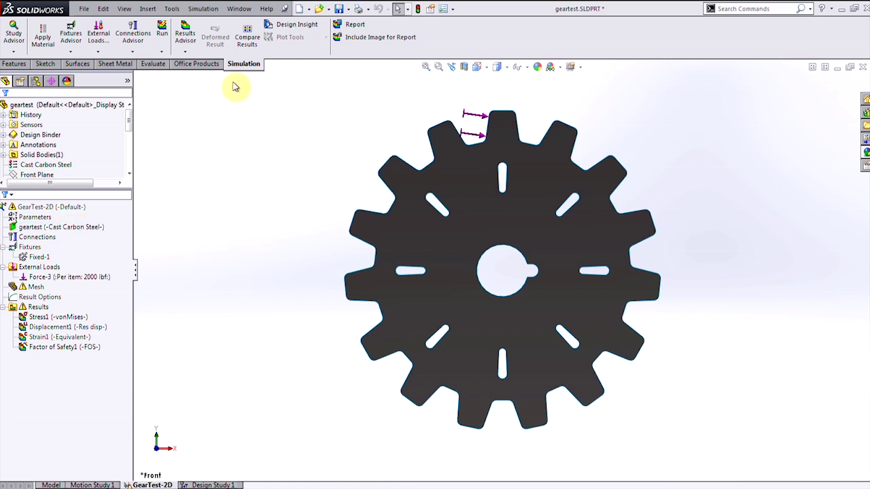
pyautogui.click(162, 33)
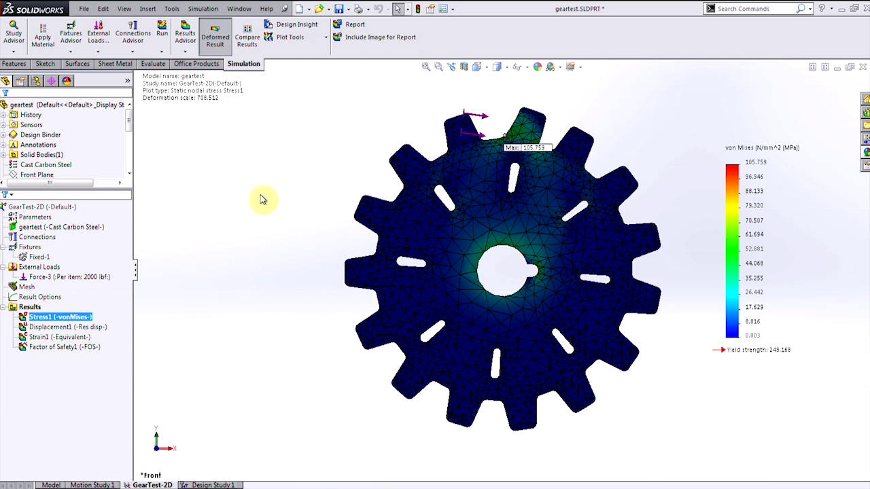
# Display the Factor of Safety1 plot, showing a minimum FOS of 2.347 near the bore.
pyautogui.click(65, 348)
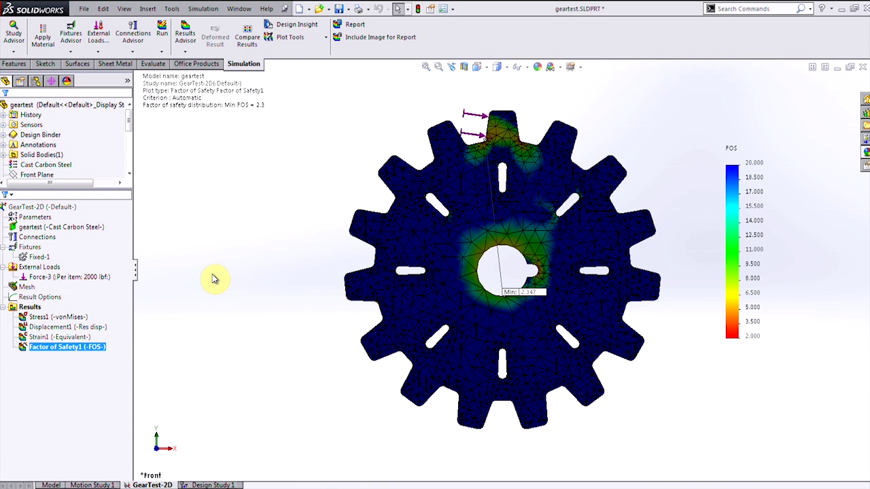
# Show the Boss-Extrude2 tooth dimensions on the part model and open Design Study 1.
pyautogui.click(50, 485)
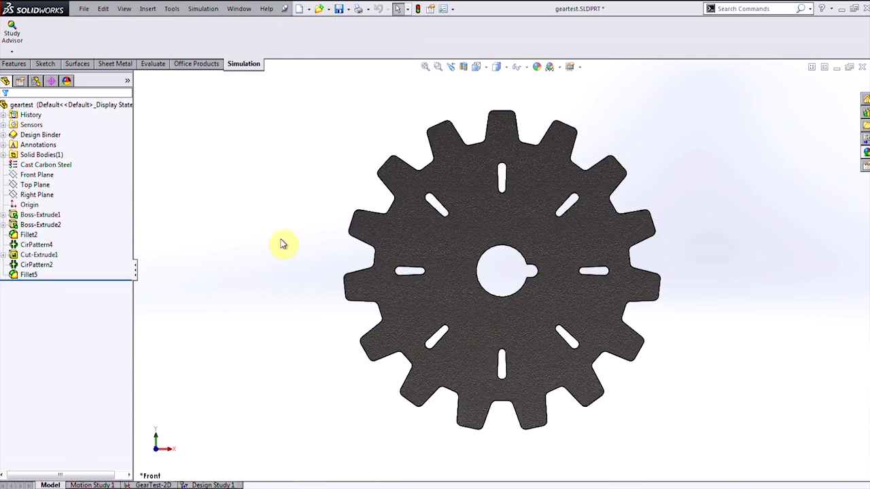
pyautogui.click(39, 225)
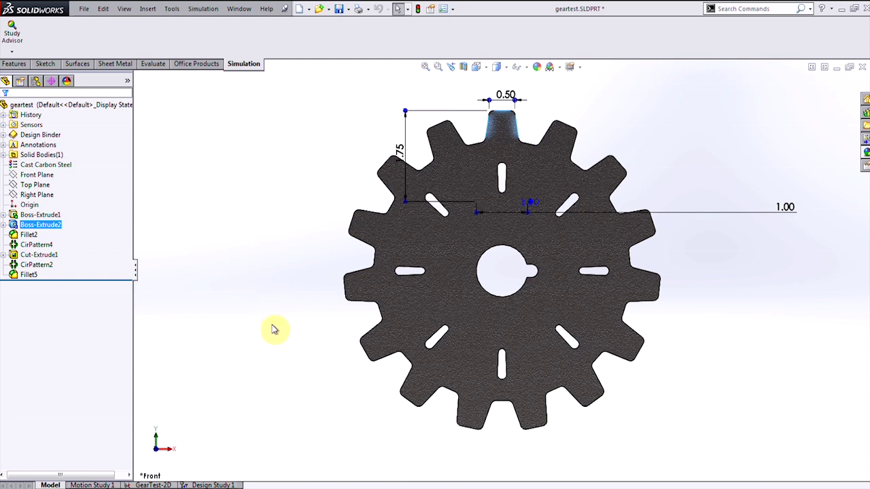
pyautogui.click(212, 484)
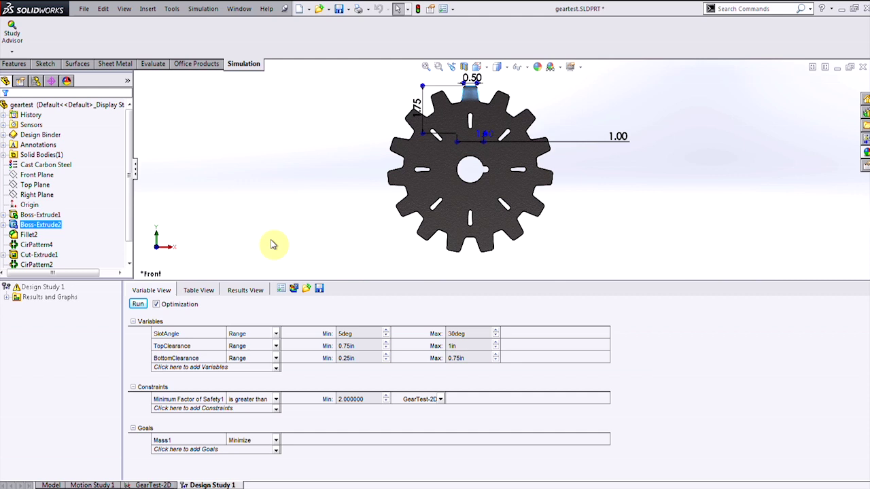
pyautogui.click(212, 334)
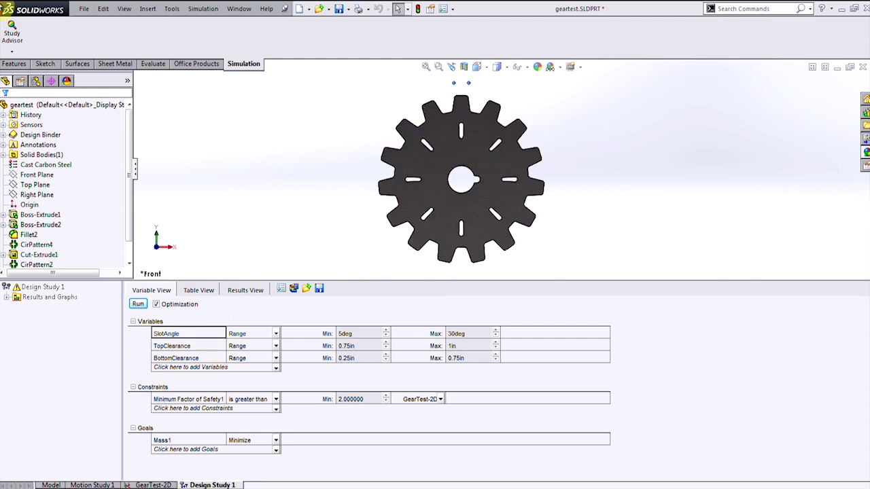
pyautogui.click(197, 346)
pyautogui.click(196, 358)
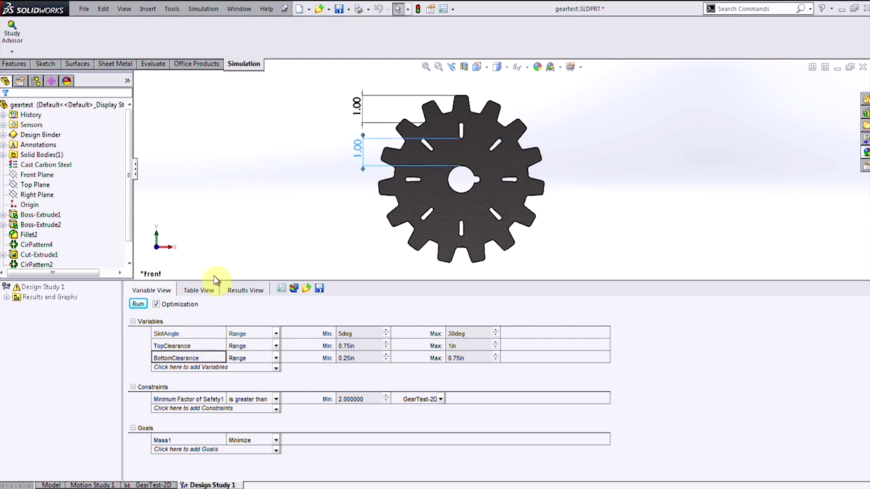
pyautogui.click(231, 212)
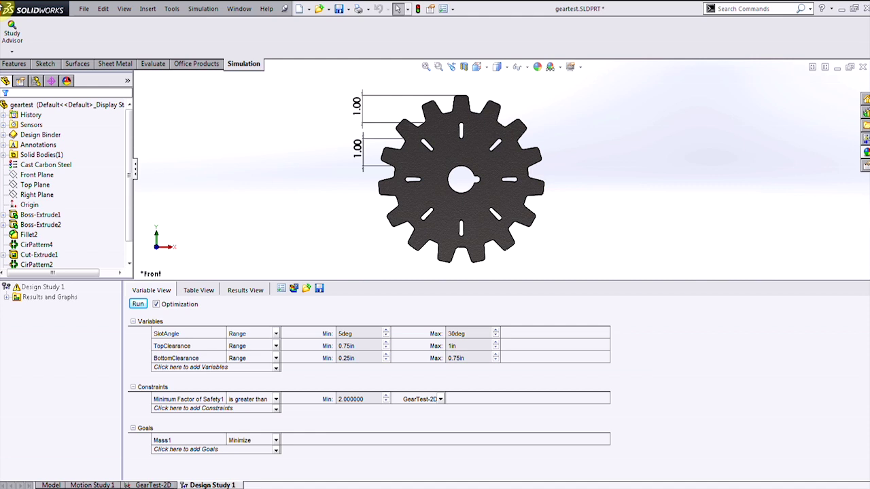
pyautogui.click(231, 408)
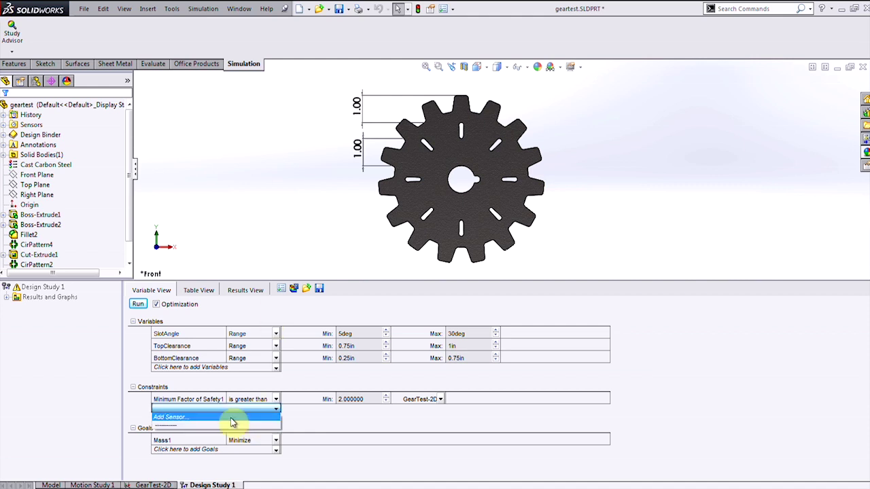
pyautogui.click(231, 418)
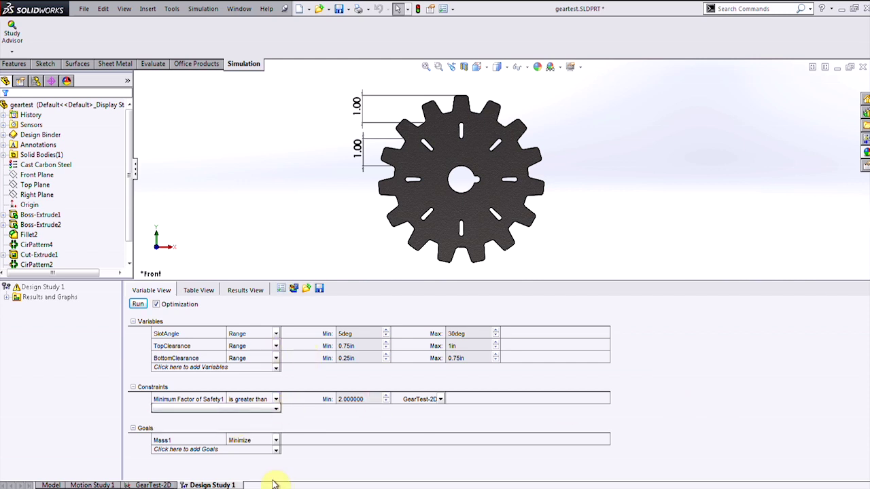
pyautogui.click(244, 449)
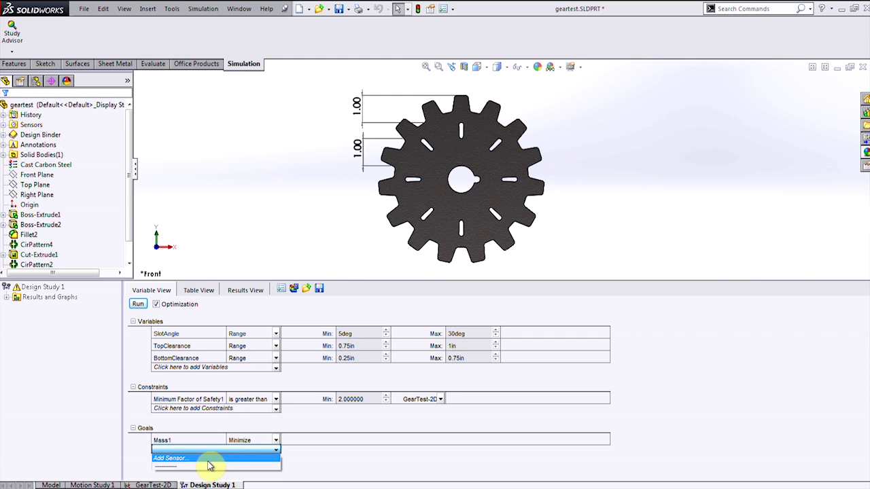
pyautogui.click(207, 459)
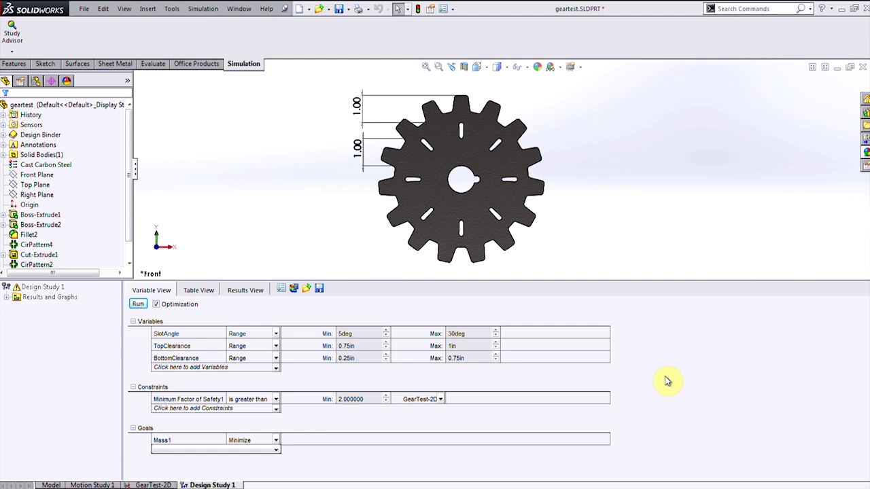
# Run Design Study 1 through all 15 scenarios, yielding a 4.49 lb optimal gear.
pyautogui.click(138, 303)
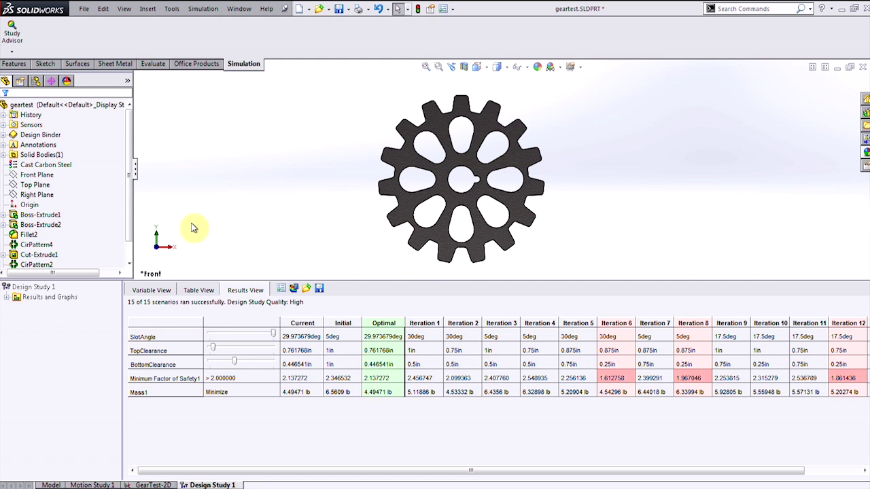
# Load Iterations 2, 4 and 7 into the gear and open Graph1 of minimum FOS versus SlotAngle.
pyautogui.click(477, 323)
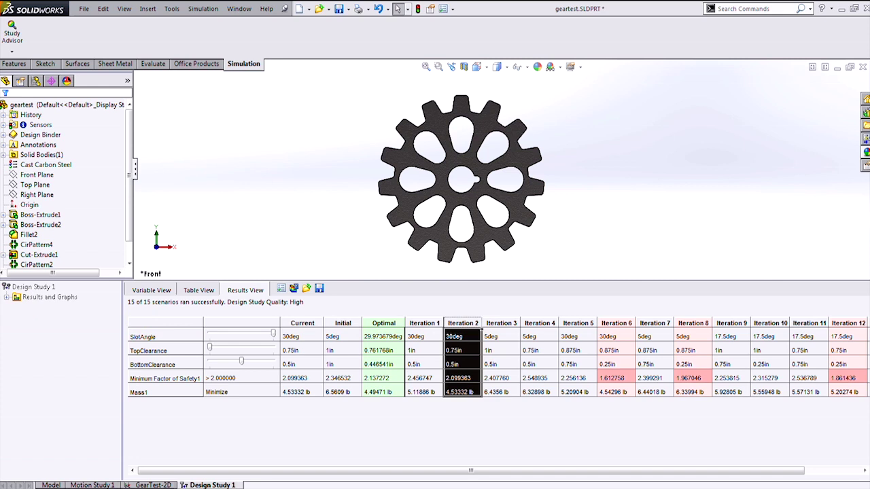
pyautogui.click(538, 324)
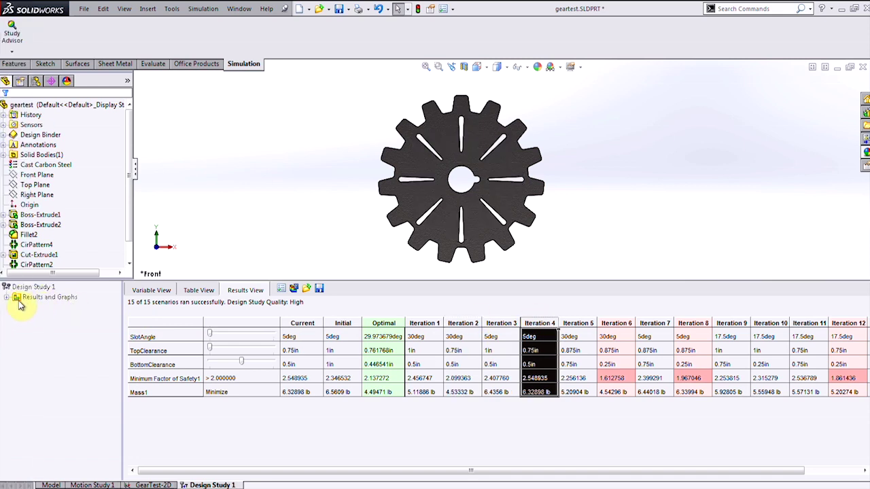
pyautogui.doubleClick(48, 297)
pyautogui.doubleClick(61, 307)
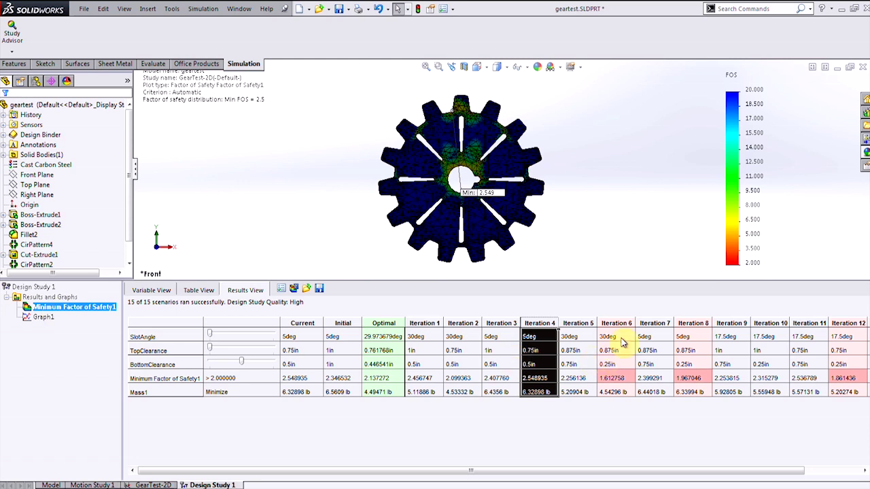
pyautogui.click(653, 324)
pyautogui.doubleClick(43, 316)
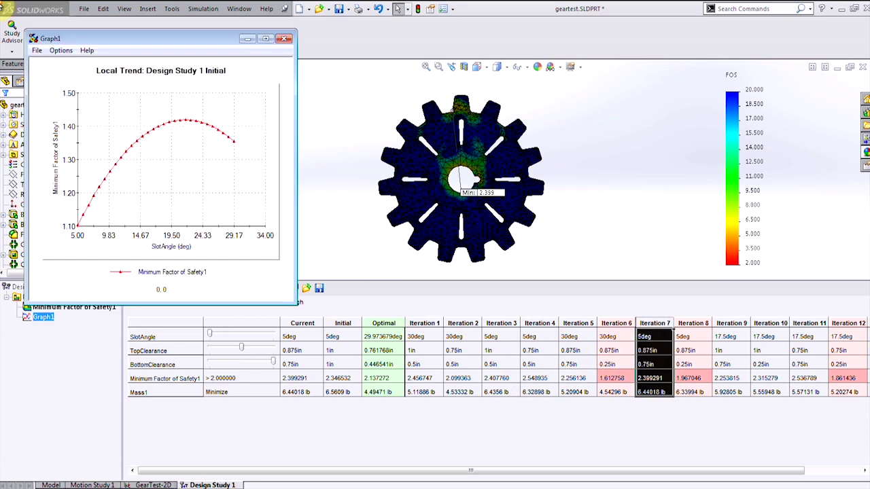